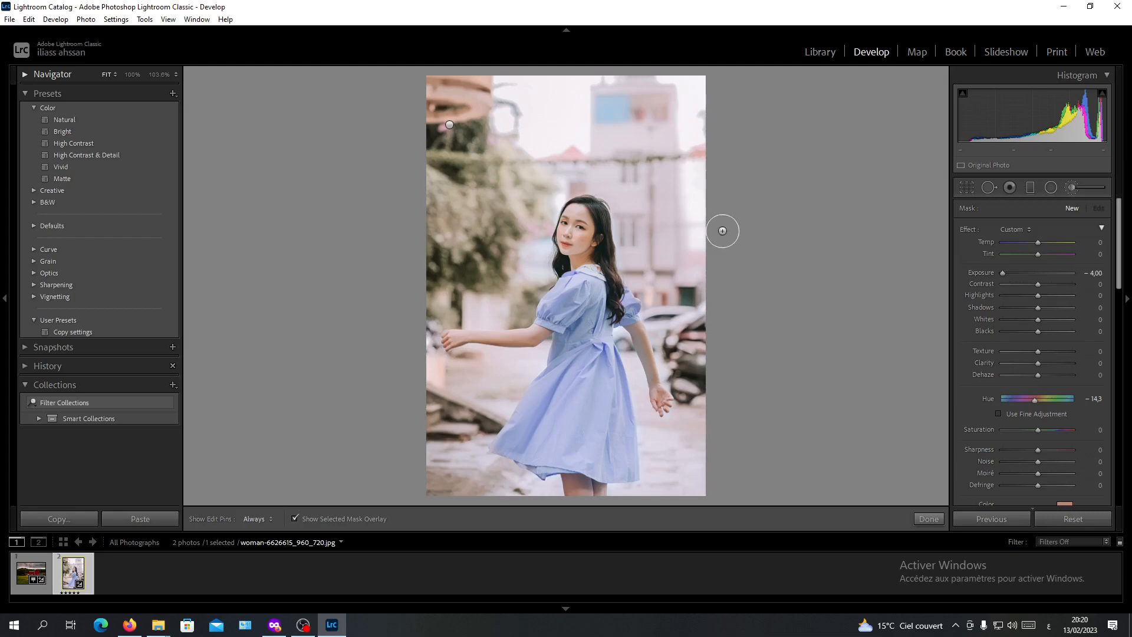
Step: Activate the Adjustment Brush for a new mask and reset its exposure to 0,00
left_click(1076, 186)
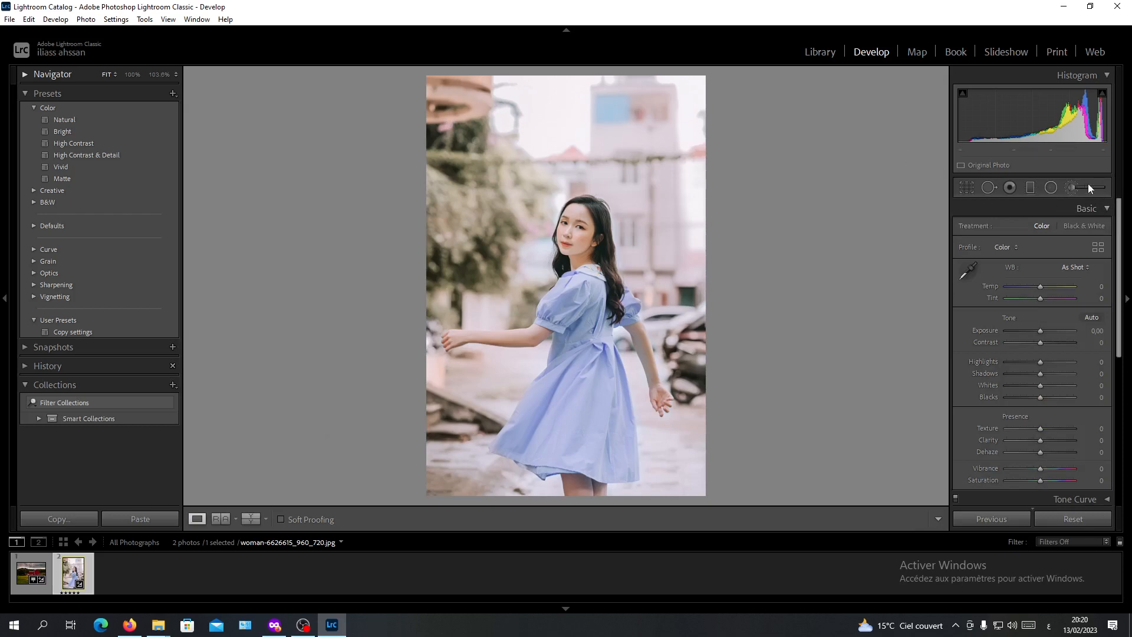
left_click(1075, 188)
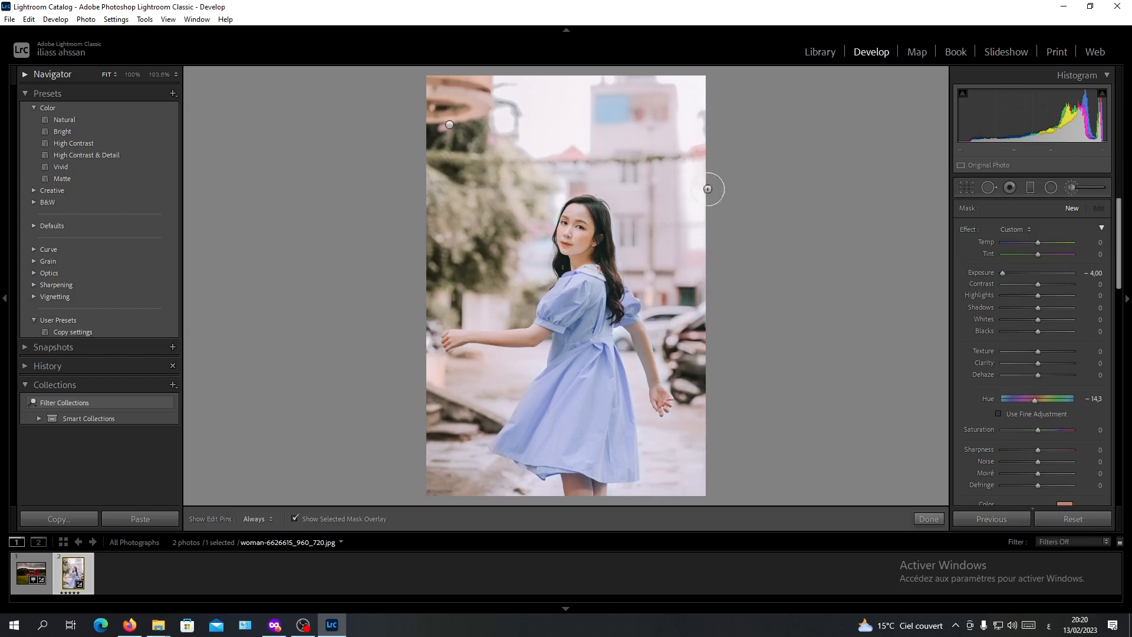
left_click_drag(1006, 273, 1039, 274)
Step: Undo a trial brush stroke across the sky and delete the existing background brush mask
mouse_move(486, 136)
left_mouse_down()
mouse_move(599, 136)
mouse_move(523, 135)
mouse_move(576, 134)
left_mouse_up()
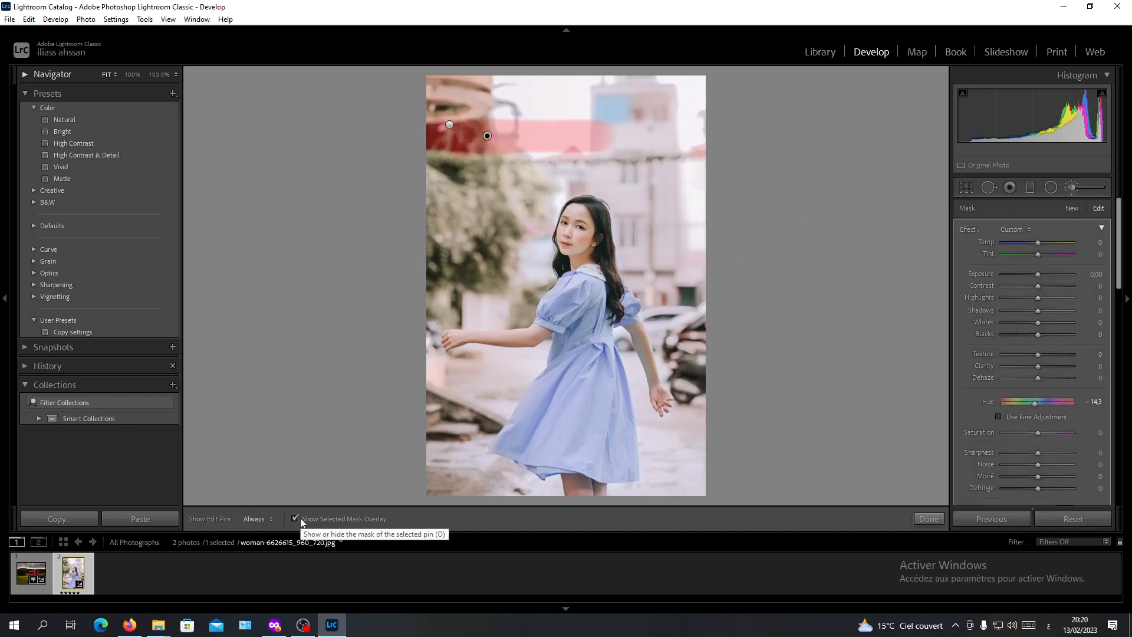
key("ctrl+z")
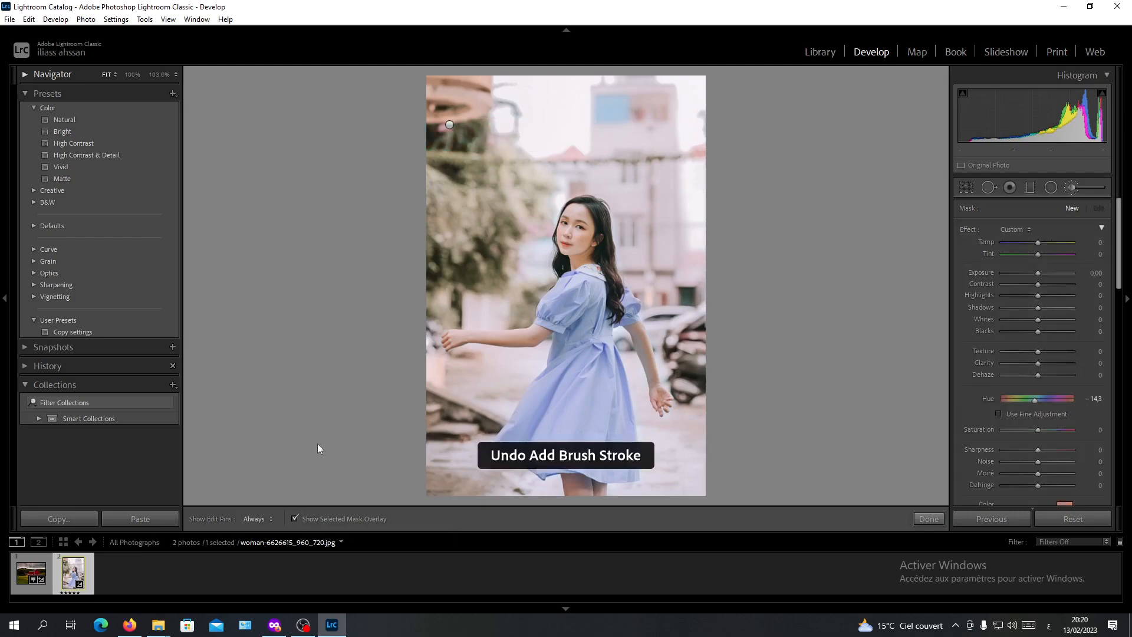
left_click(448, 125)
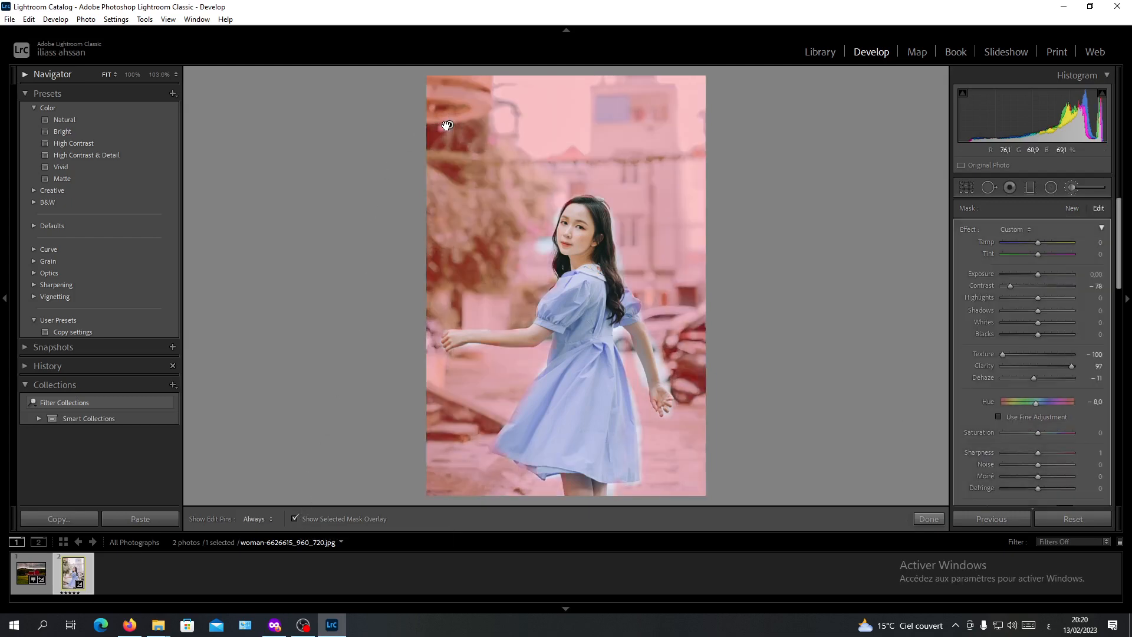
key("Delete")
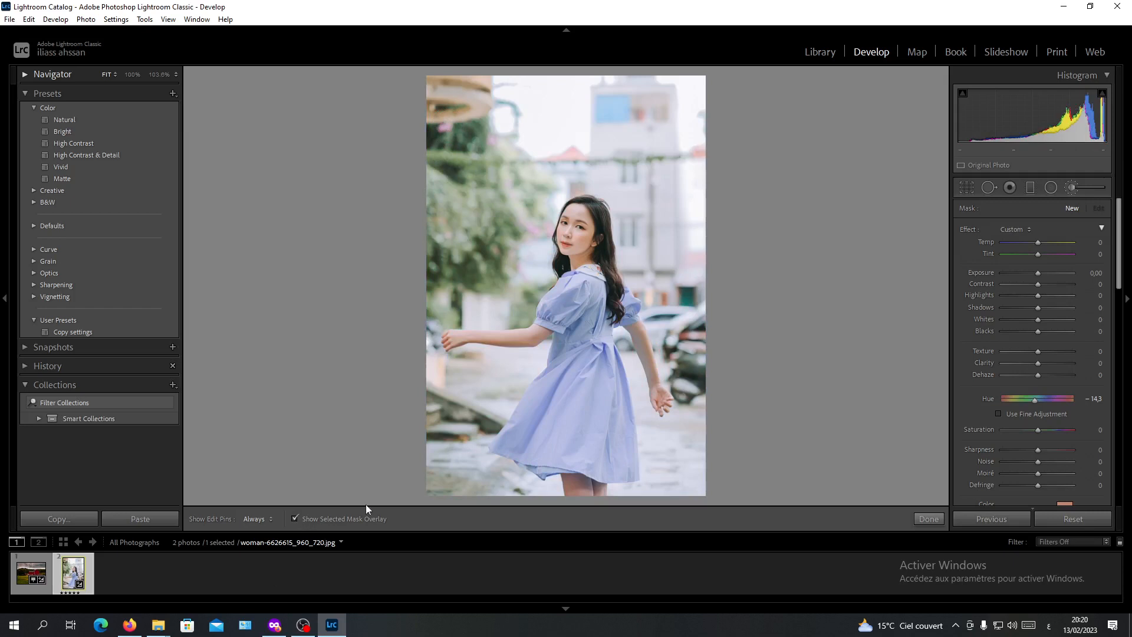
Step: Paint a new mask over the entire photo using an enlarged size 38 brush
scroll(556, 229, "up", 10)
key("h")
mouse_move(496, 142)
left_mouse_down()
mouse_move(459, 129)
mouse_move(826, 180)
mouse_move(542, 130)
mouse_move(416, 138)
mouse_move(510, 191)
mouse_move(696, 230)
mouse_move(491, 233)
mouse_move(682, 183)
mouse_move(550, 185)
mouse_move(632, 340)
mouse_move(757, 285)
mouse_move(638, 278)
mouse_move(658, 400)
mouse_move(455, 447)
mouse_move(750, 399)
left_mouse_up()
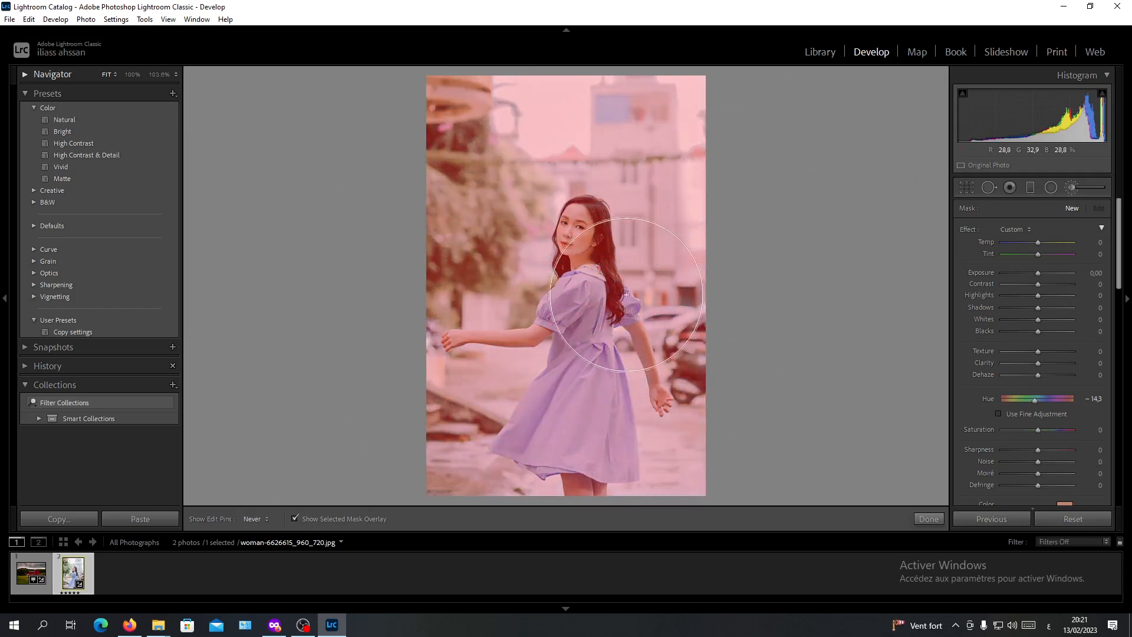
mouse_move(781, 209)
left_mouse_down()
mouse_move(633, 138)
mouse_move(619, 118)
mouse_move(507, 129)
mouse_move(548, 112)
mouse_move(521, 146)
mouse_move(653, 224)
mouse_move(610, 7)
mouse_move(586, 187)
left_mouse_up()
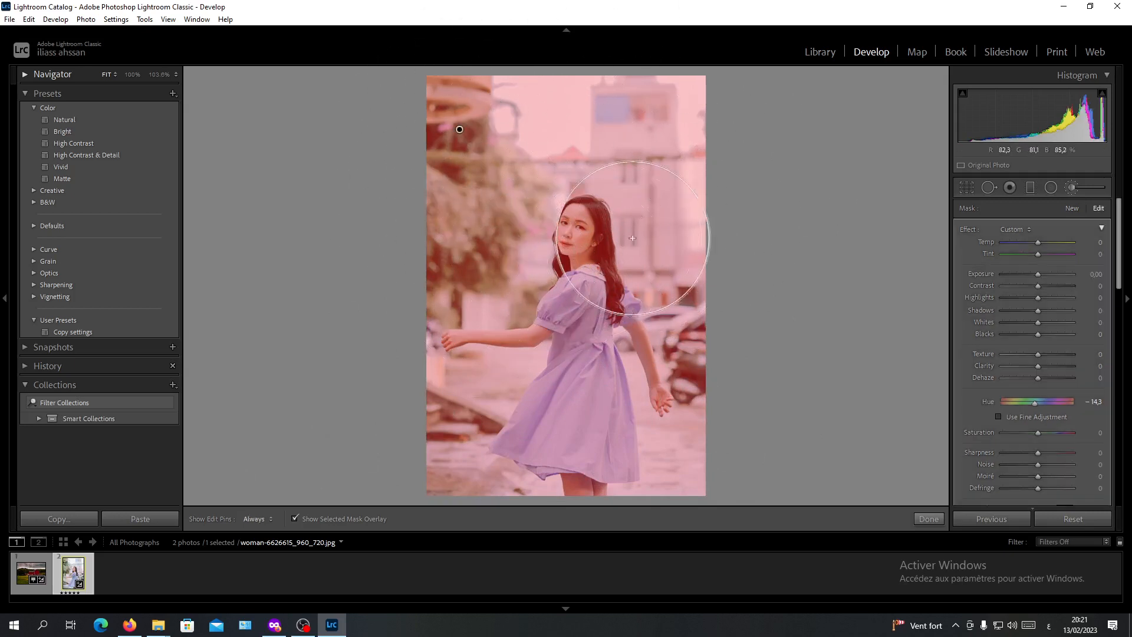
Step: Switch the brush to Erase and remove the mask from the woman's face and neck
scroll(1023, 327, "down", 3)
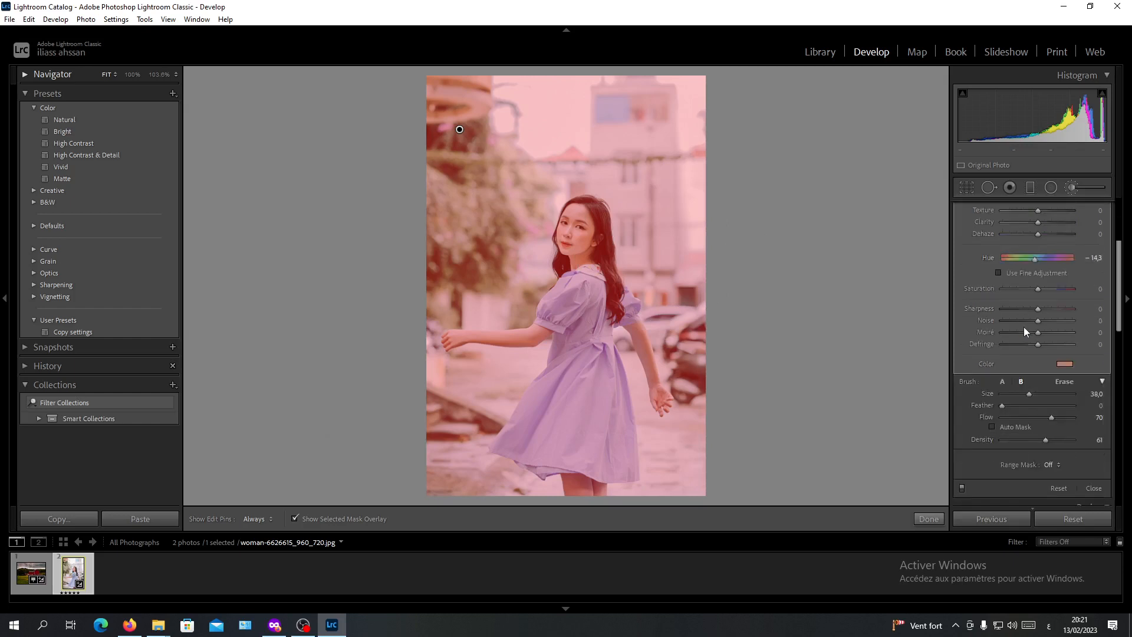
left_click(1070, 383)
left_click_drag(571, 212, 577, 240)
mouse_move(578, 287)
left_mouse_down()
mouse_move(580, 251)
mouse_move(591, 256)
left_mouse_up()
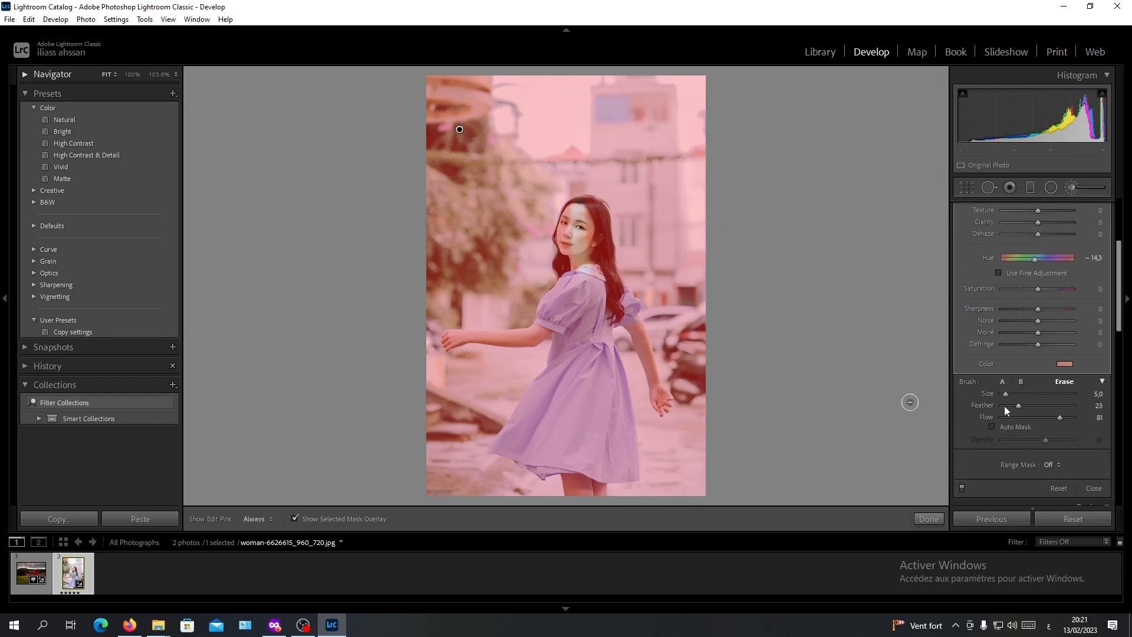
Step: Set the eraser flow to 100 and clear the mask from the dress bodice and around the face
left_click(1074, 417)
key("h")
mouse_move(623, 406)
left_mouse_down()
mouse_move(596, 353)
mouse_move(606, 319)
mouse_move(605, 368)
mouse_move(574, 323)
mouse_move(572, 366)
mouse_move(582, 286)
mouse_move(589, 335)
left_mouse_up()
mouse_move(573, 234)
left_mouse_down()
mouse_move(574, 207)
mouse_move(593, 202)
mouse_move(603, 236)
mouse_move(590, 242)
left_mouse_up()
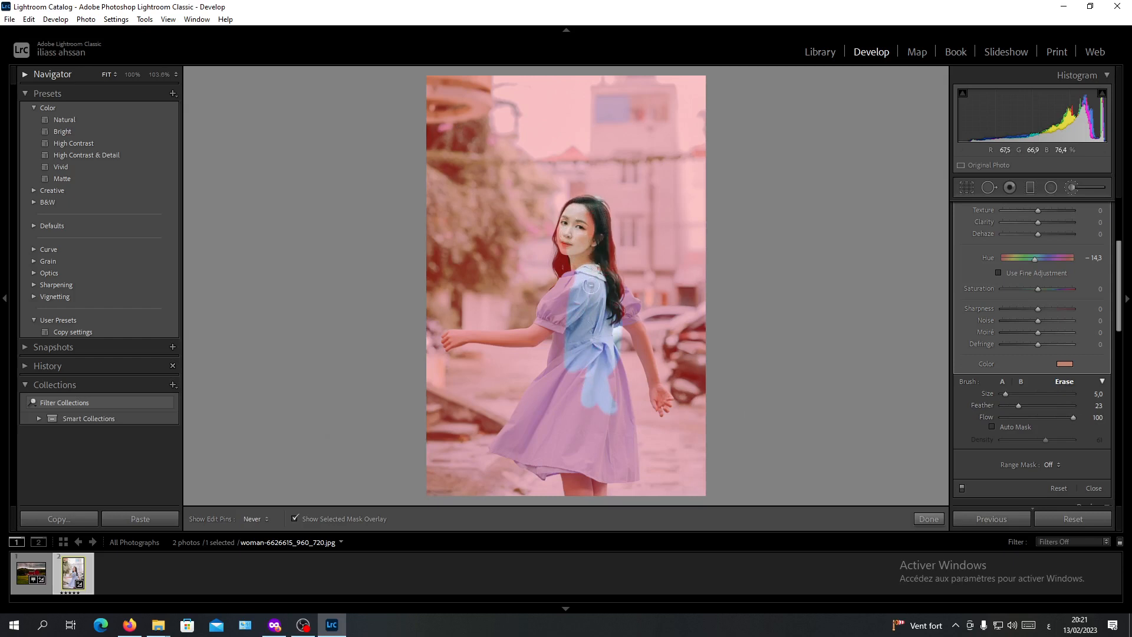
Step: Erase the mask from the long hair and the lowered arm and hand, using a size 2 eraser for the fine areas
mouse_move(591, 286)
left_mouse_down()
mouse_move(600, 213)
mouse_move(605, 278)
mouse_move(602, 244)
left_mouse_up()
left_click_drag(602, 271, 652, 370)
key("h")
key("h")
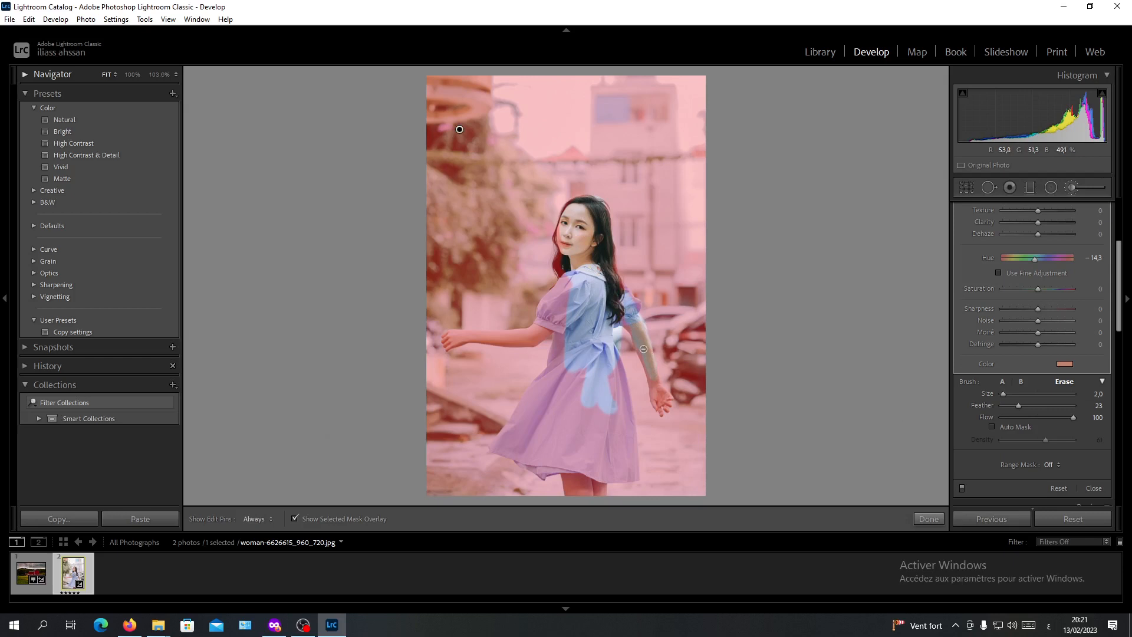
key("h")
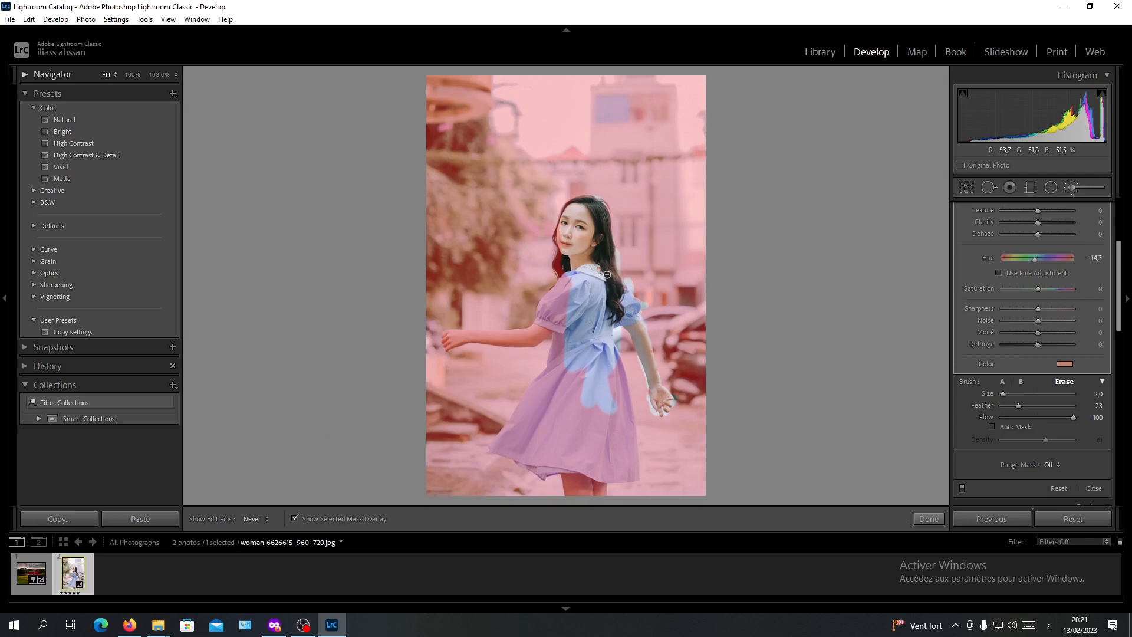
Step: Erase the mask from the skirt with a size 20 eraser, softening it to feather 45 and flow 43
scroll(548, 295, "up", 9)
mouse_move(580, 416)
left_mouse_down()
mouse_move(580, 383)
mouse_move(543, 431)
left_mouse_up()
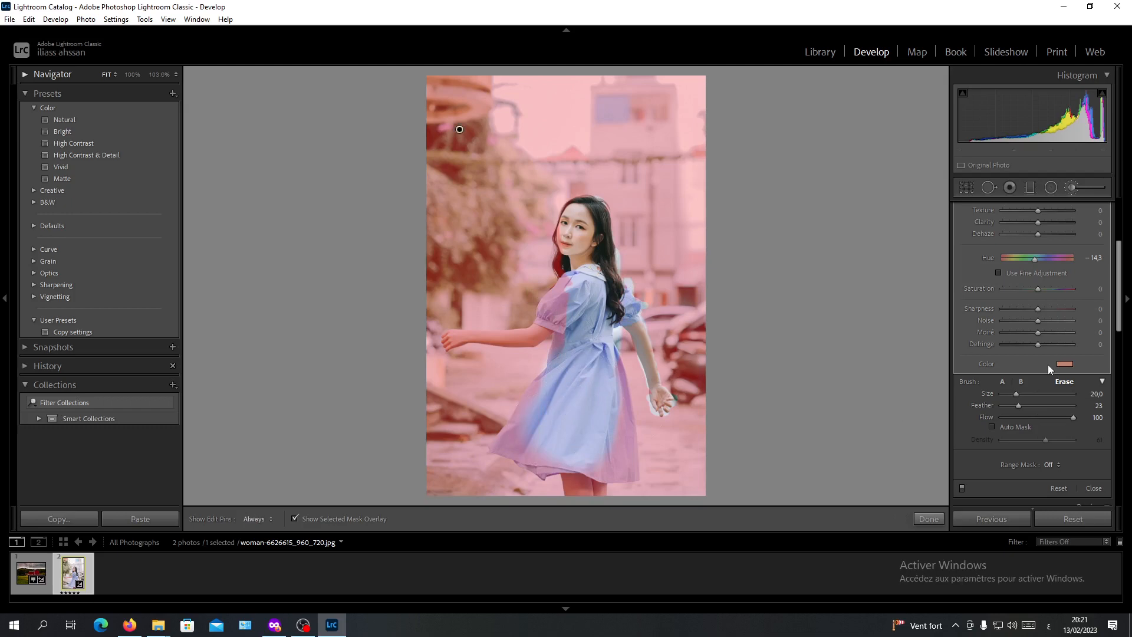
scroll(1035, 362, "down", 3)
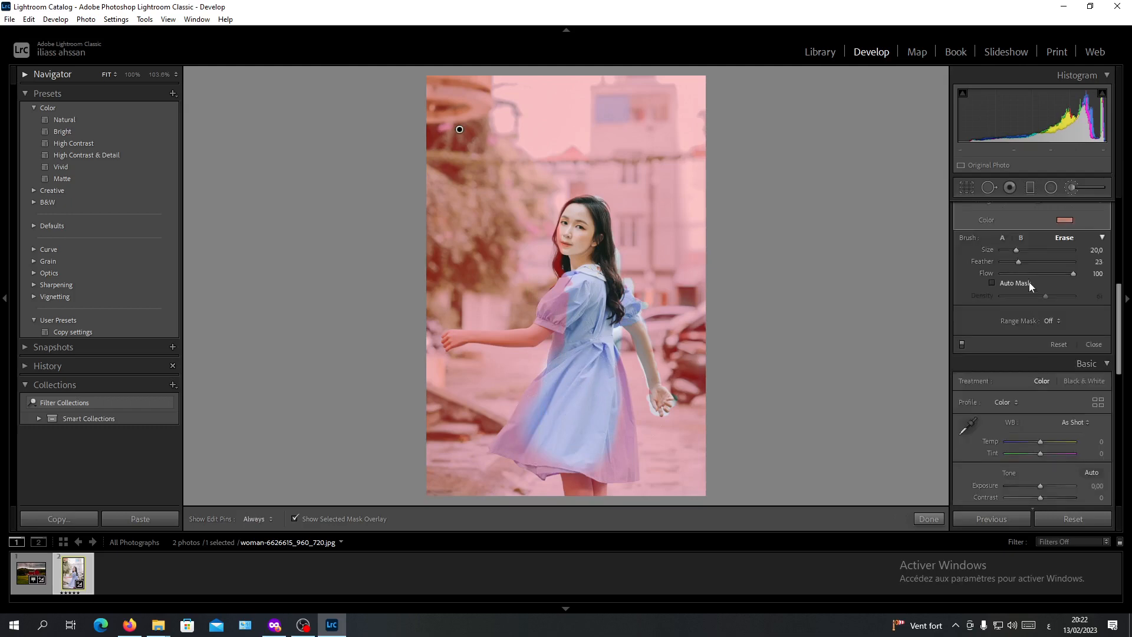
left_click_drag(1027, 272, 1034, 262)
key("h")
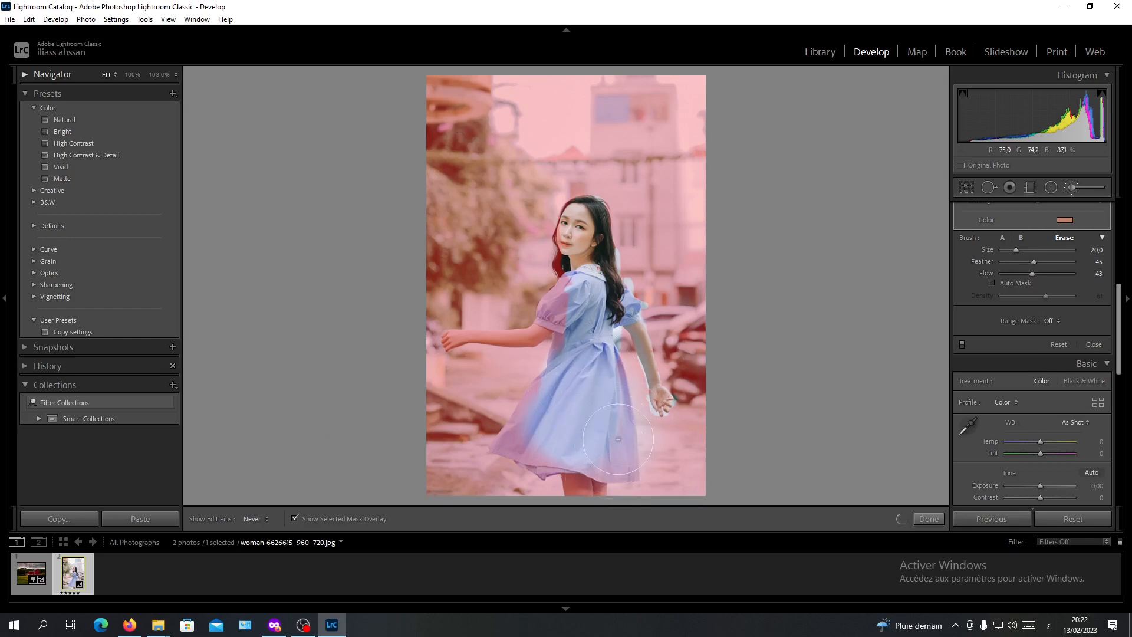
mouse_move(574, 415)
left_mouse_down()
mouse_move(555, 462)
mouse_move(532, 439)
mouse_move(569, 410)
mouse_move(536, 440)
mouse_move(508, 445)
mouse_move(529, 445)
mouse_move(510, 440)
mouse_move(550, 370)
mouse_move(528, 411)
left_mouse_up()
mouse_move(590, 383)
left_mouse_down()
mouse_move(586, 402)
mouse_move(580, 309)
mouse_move(570, 324)
left_mouse_up()
Step: Set the eraser to feather 0 and flow 82, and clear the mask from the puffed sleeve, outstretched arm, shoulder and remaining hair
scroll(1066, 311, "down", 2)
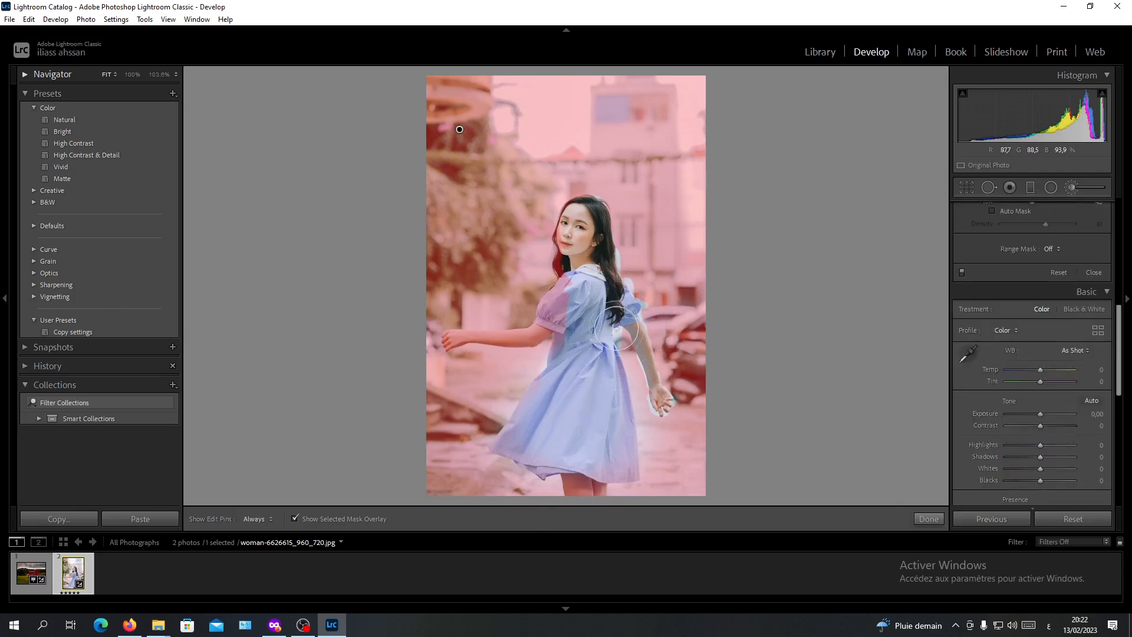
scroll(1007, 282, "up", 4)
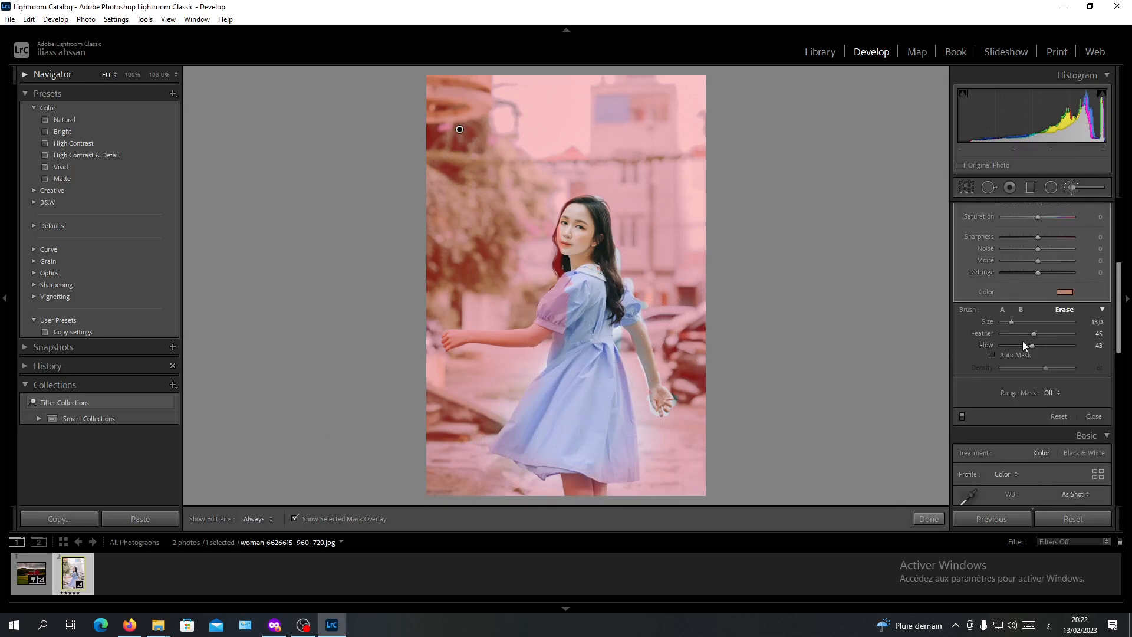
left_click_drag(1030, 335, 1003, 338)
key("h")
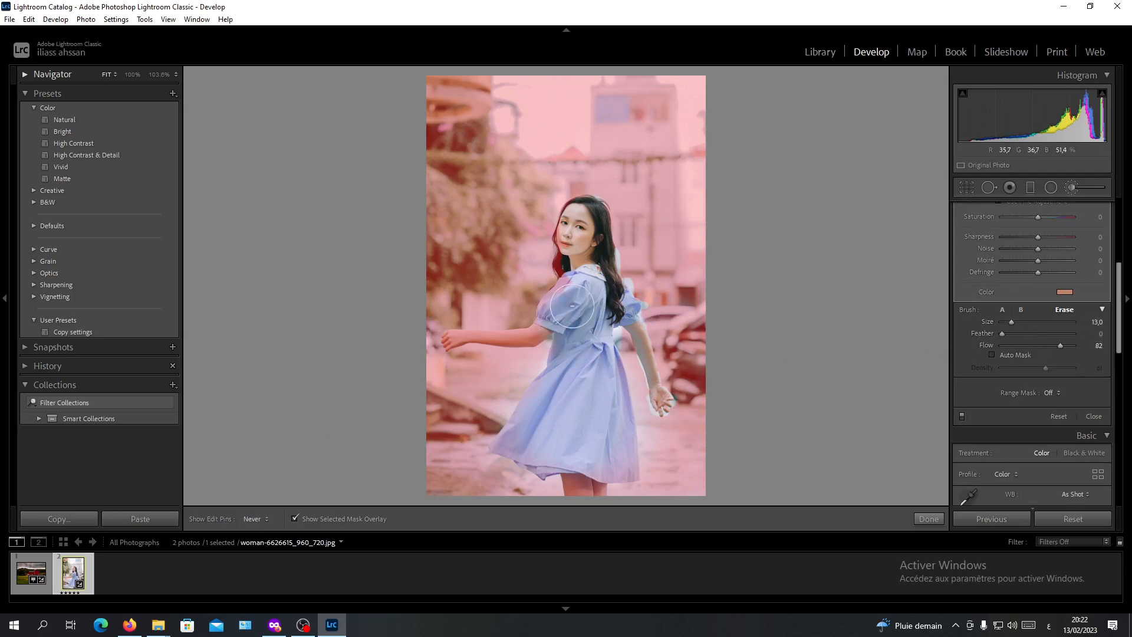
scroll(563, 320, "down", 9)
mouse_move(534, 334)
left_mouse_down()
mouse_move(443, 338)
mouse_move(484, 337)
left_mouse_up()
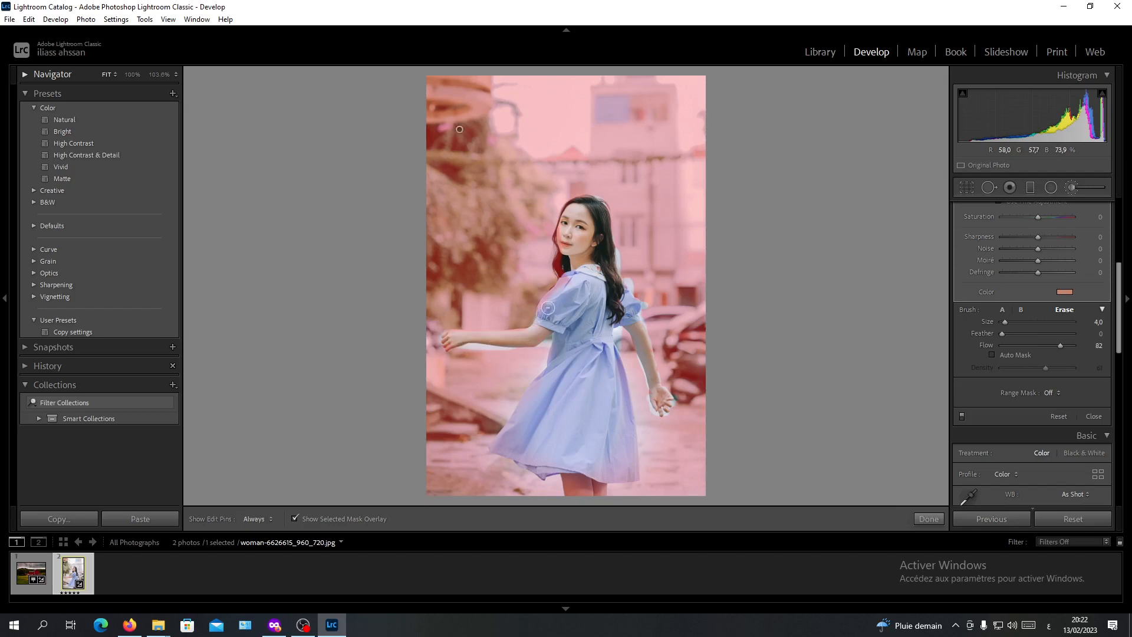
mouse_move(557, 276)
left_mouse_down()
mouse_move(561, 229)
mouse_move(585, 206)
mouse_move(599, 259)
left_mouse_up()
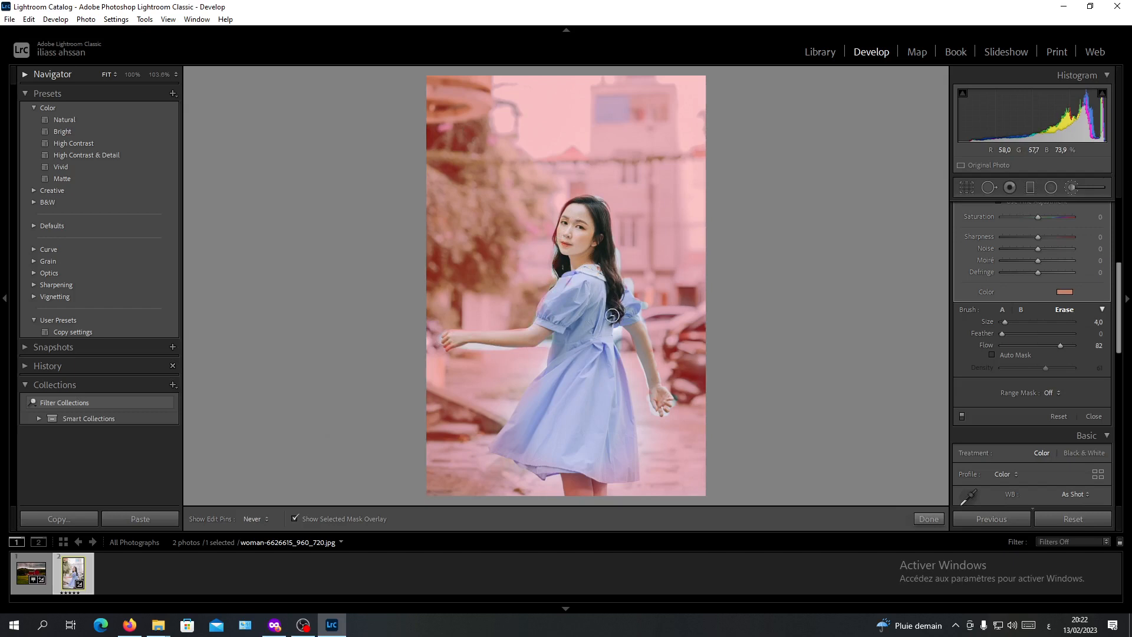
key("h")
Step: Hide the selected mask overlay to reveal the photo's background
scroll(1038, 254, "up", 3)
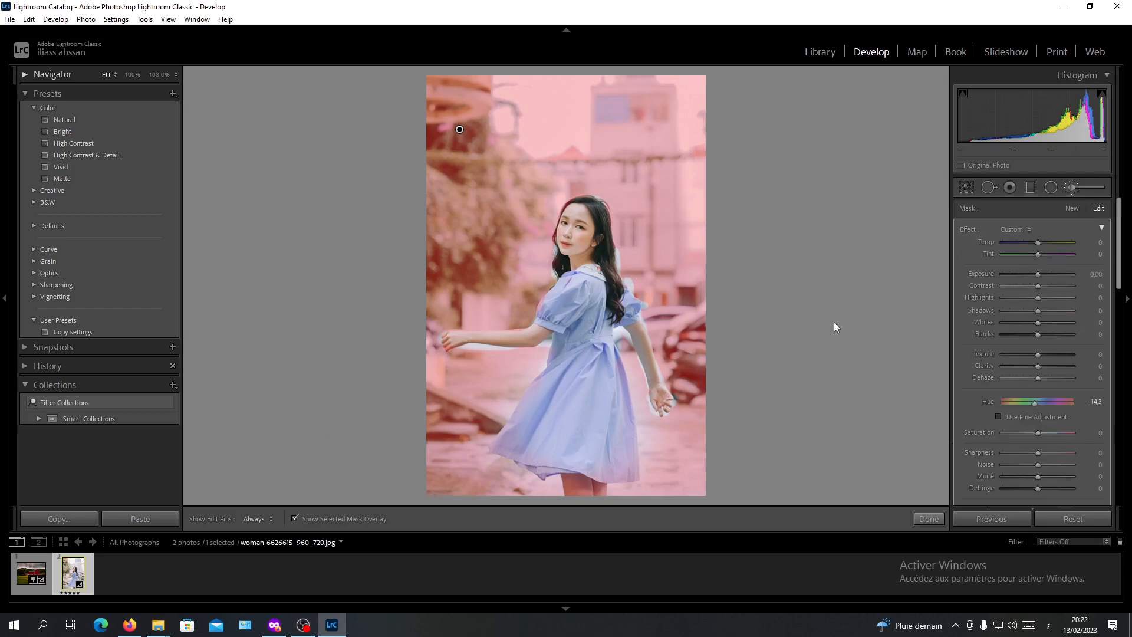
left_click(303, 518)
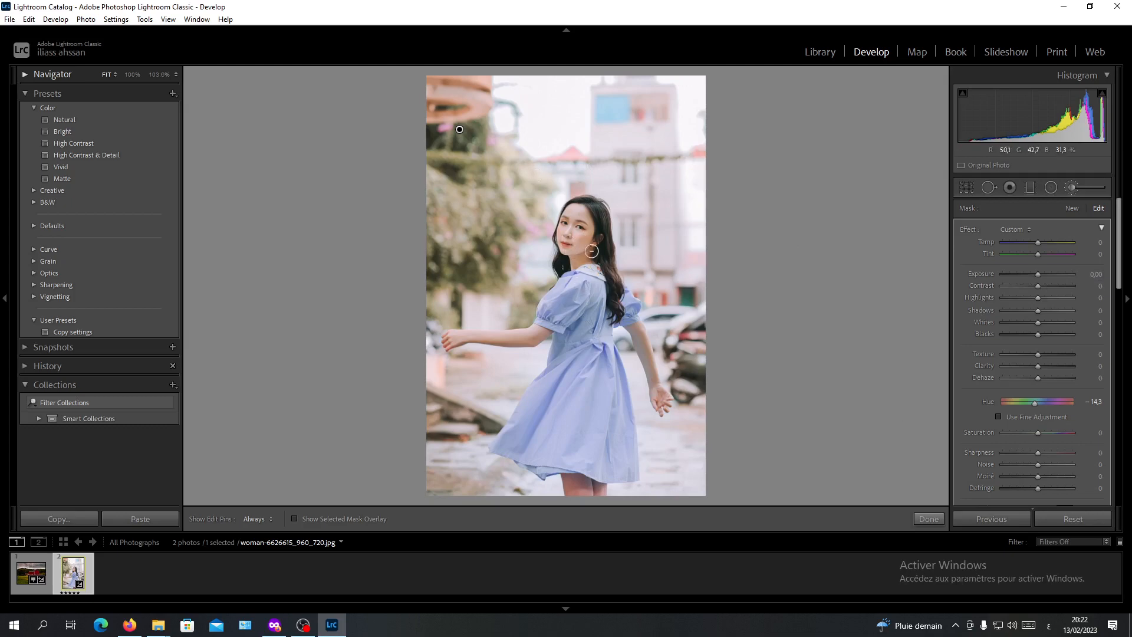
scroll(1028, 298, "down", 5)
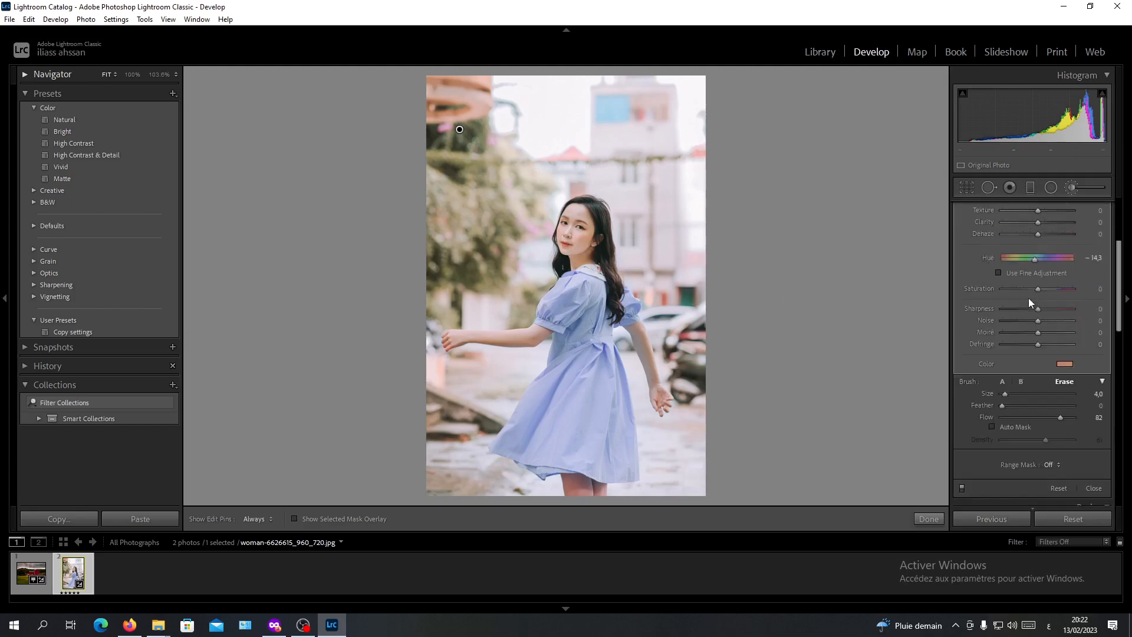
scroll(1028, 298, "up", 5)
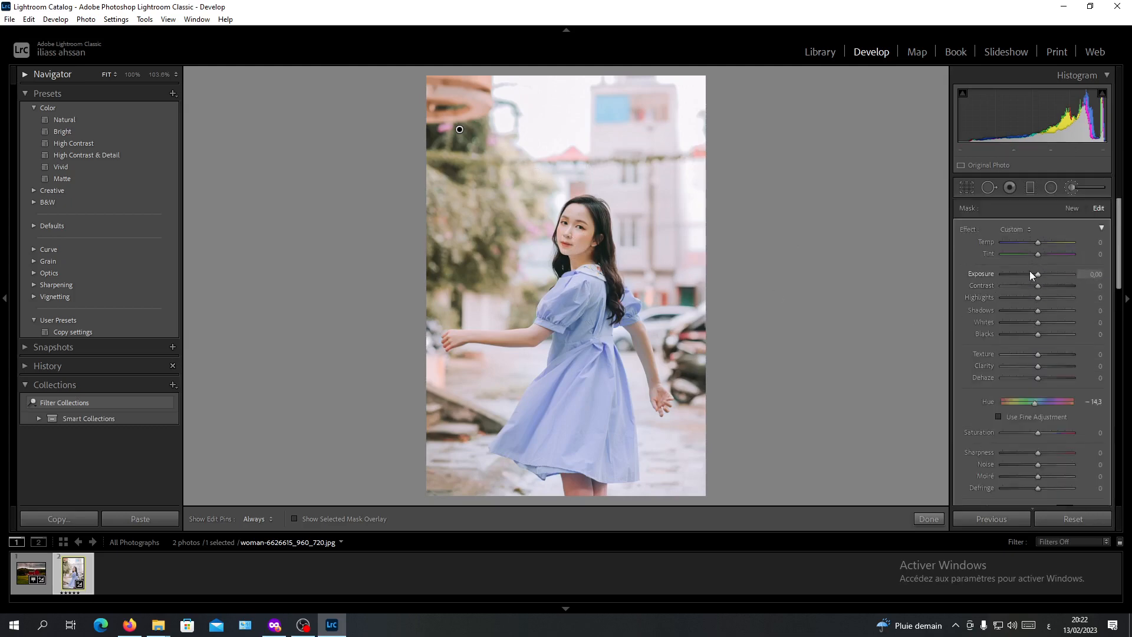
Step: Test the background mask at exposure −4,00, and return its exposure to 0,03
left_click_drag(1029, 274, 967, 306)
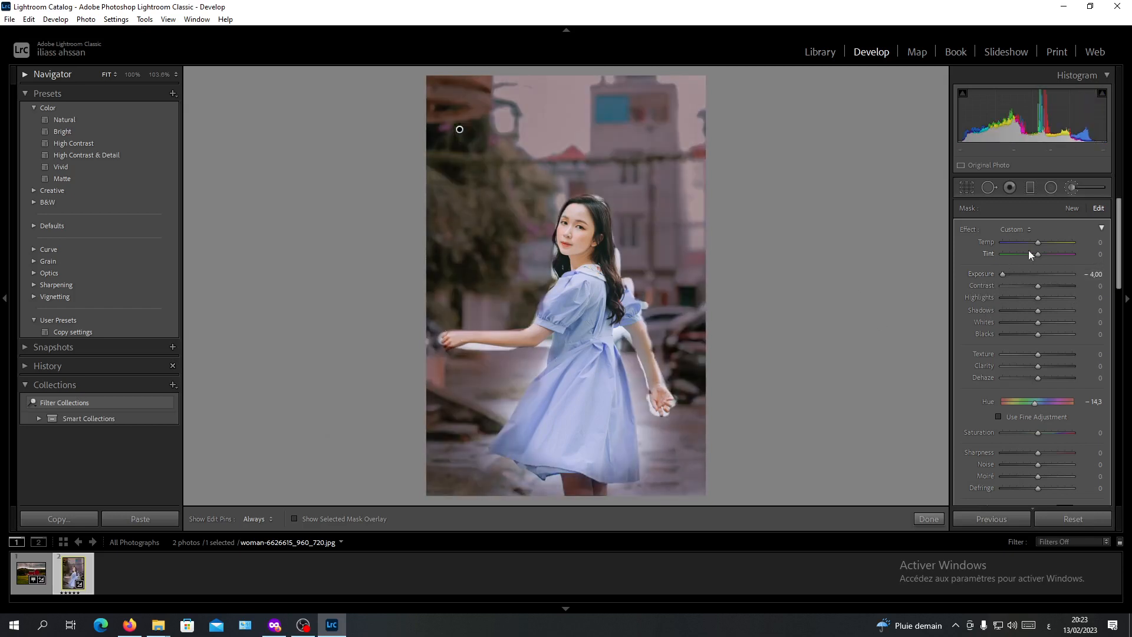
left_click(1039, 275)
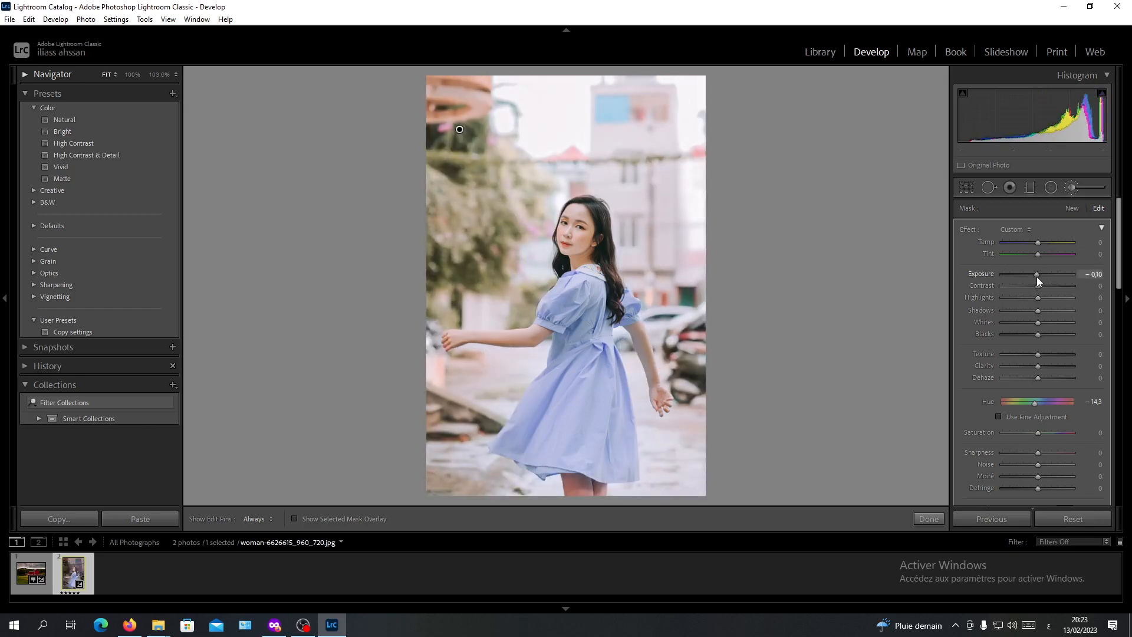
left_click_drag(1039, 275, 1037, 274)
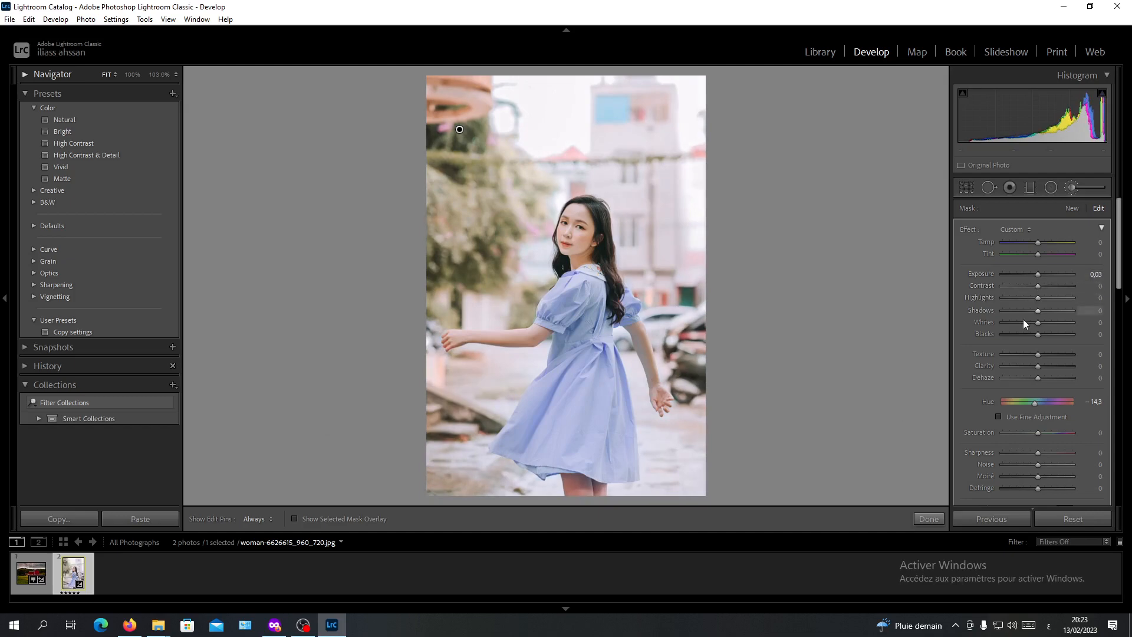
Step: Set the background mask's texture to −100, clarity to 19, dehaze to −6 and contrast to 36
mouse_move(1024, 356)
left_mouse_down()
mouse_move(999, 350)
mouse_move(1019, 365)
mouse_move(1006, 370)
mouse_move(1068, 366)
mouse_move(1032, 367)
mouse_move(1057, 362)
mouse_move(1029, 379)
mouse_move(1048, 378)
mouse_move(1037, 373)
left_mouse_up()
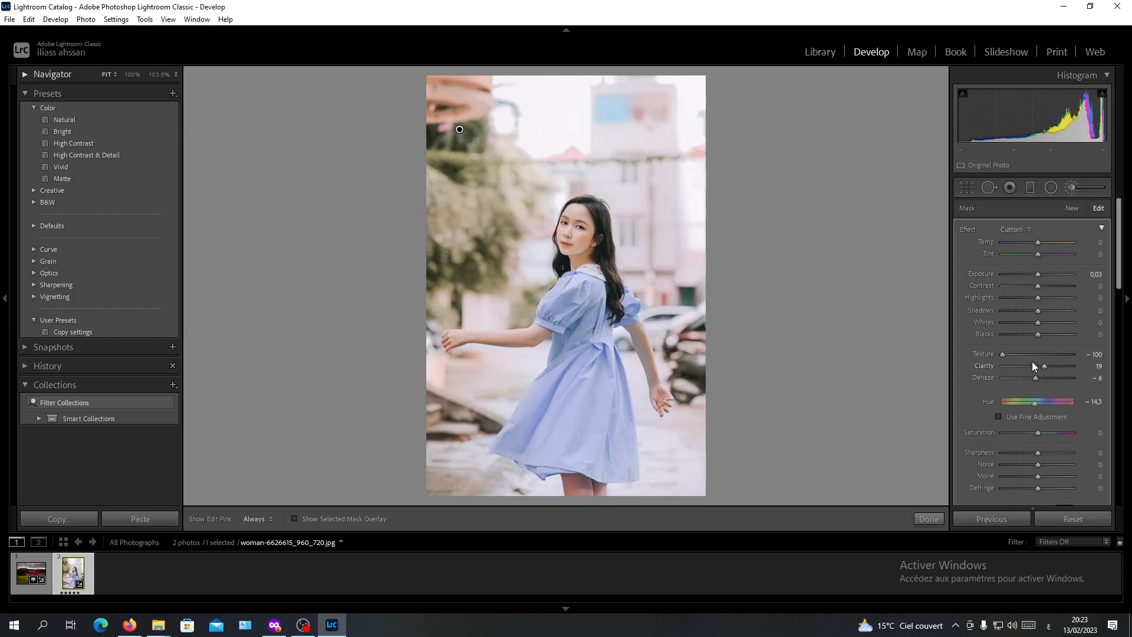
left_click_drag(1041, 285, 1053, 285)
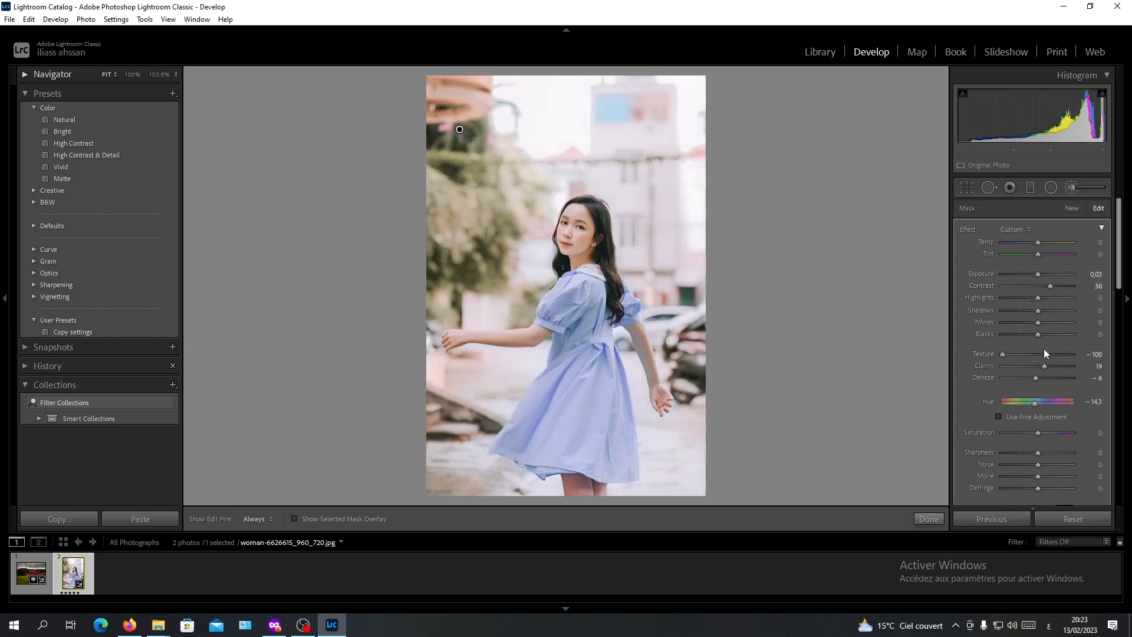
left_click_drag(1001, 355, 947, 350)
Step: Try the background mask's clarity between −80 and 100, and set dehaze to 100 and clarity to 14
left_click_drag(1063, 344, 985, 374)
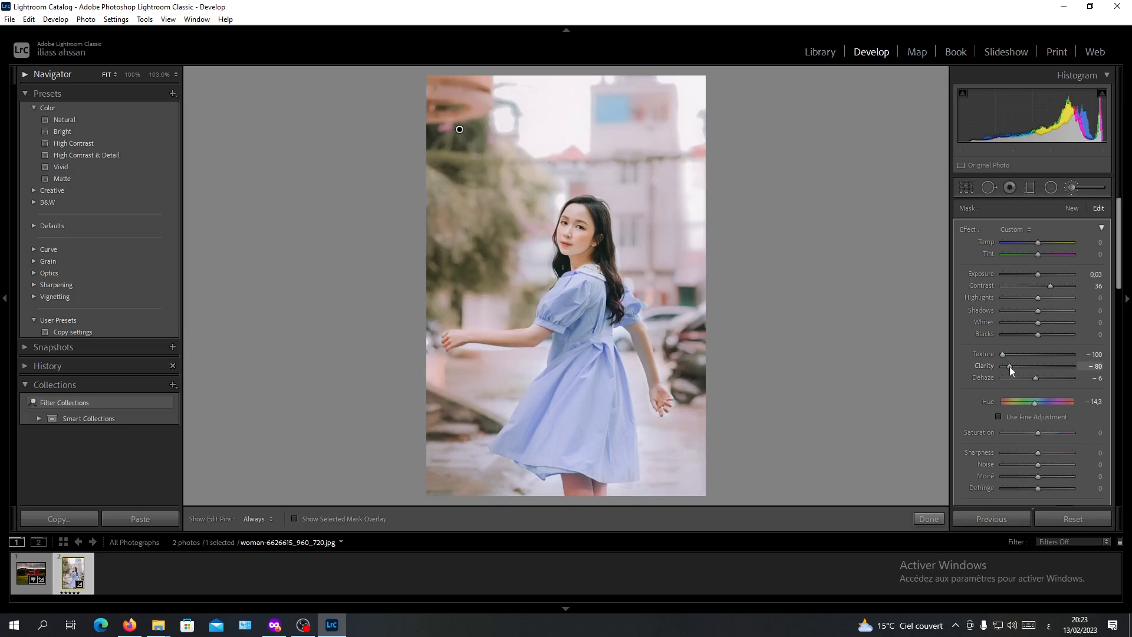
left_click_drag(1002, 366, 1011, 366)
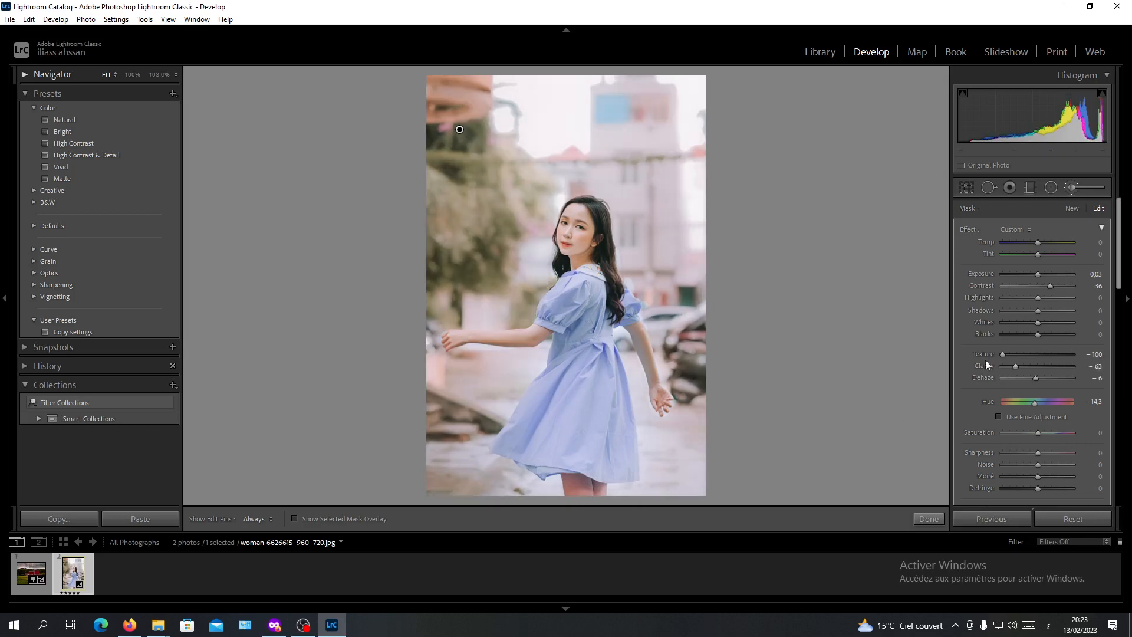
left_click_drag(1015, 366, 1019, 366)
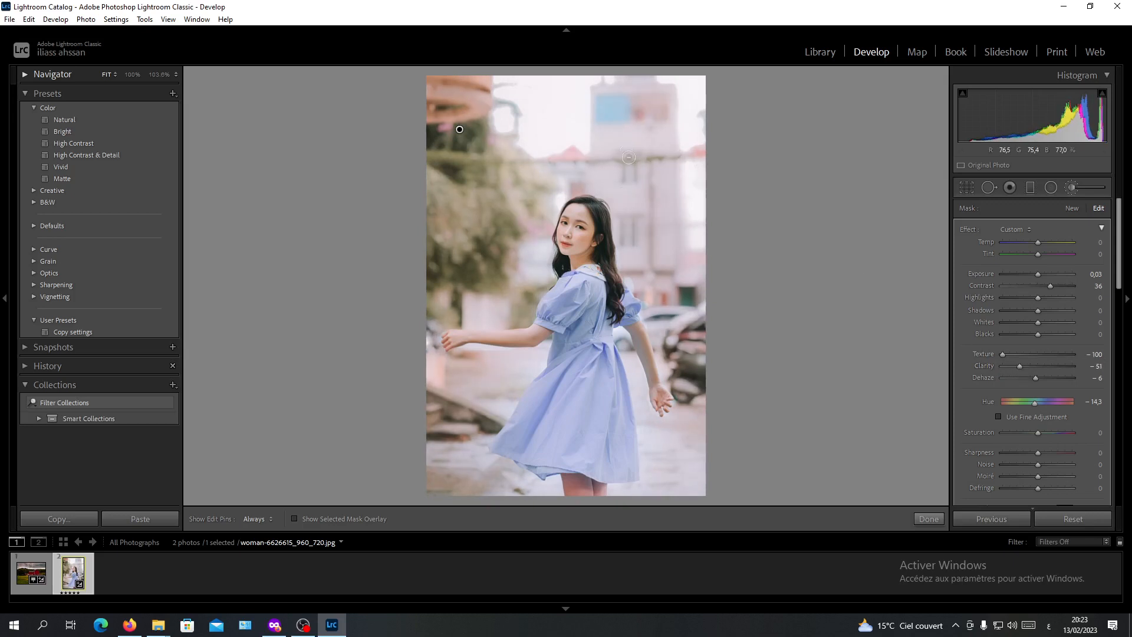
left_click_drag(1019, 365, 1100, 363)
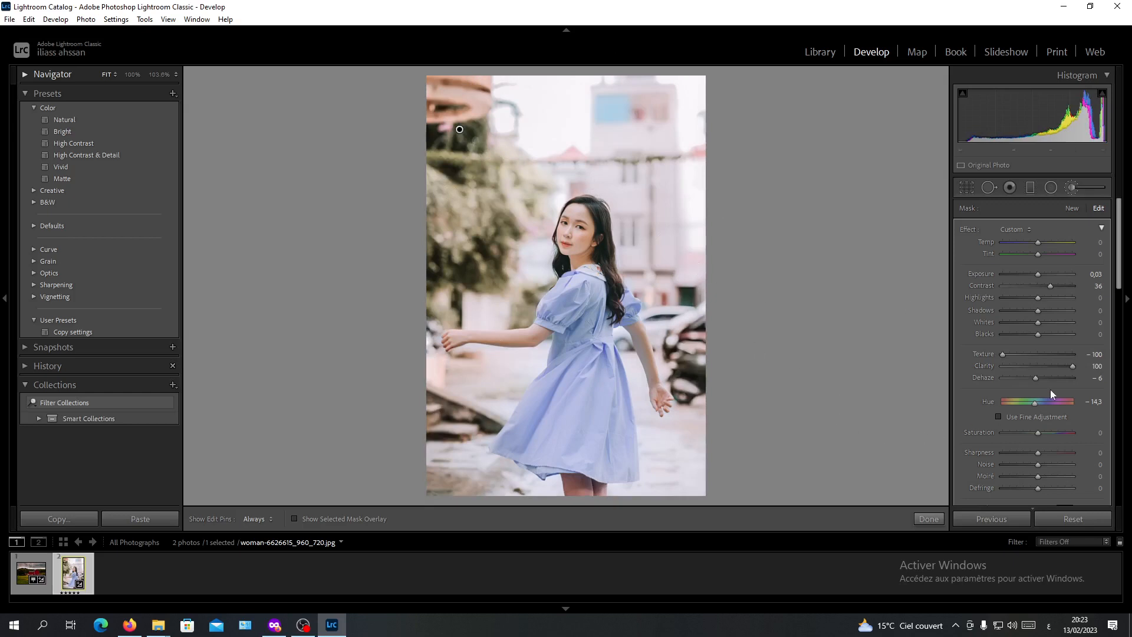
mouse_move(1026, 376)
left_mouse_down()
mouse_move(1017, 377)
mouse_move(1092, 358)
mouse_move(1042, 367)
left_mouse_up()
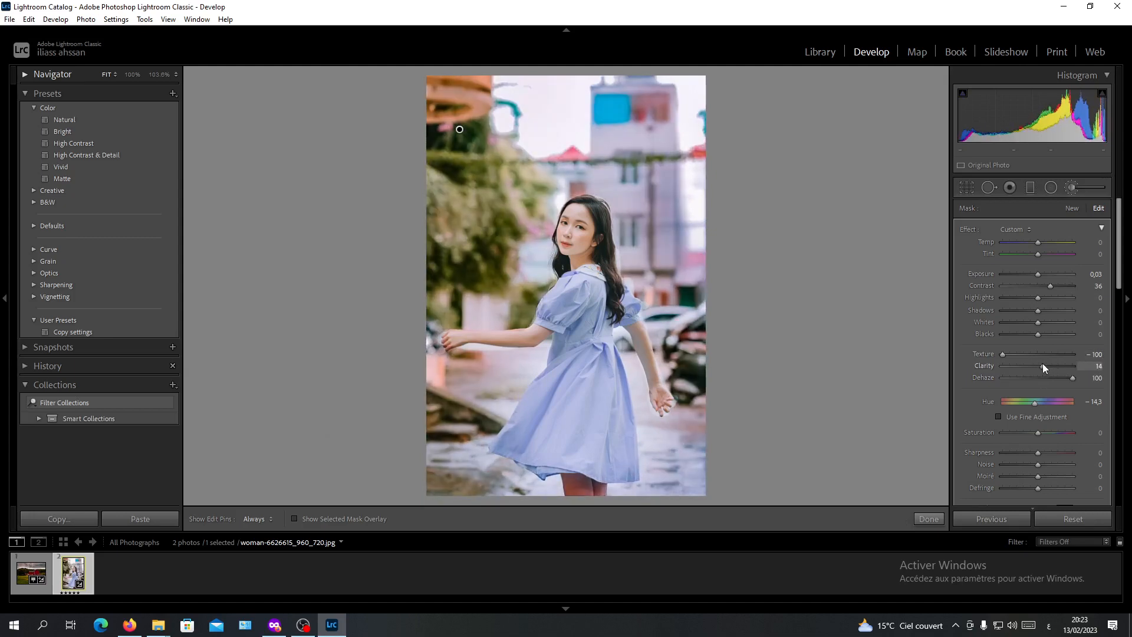